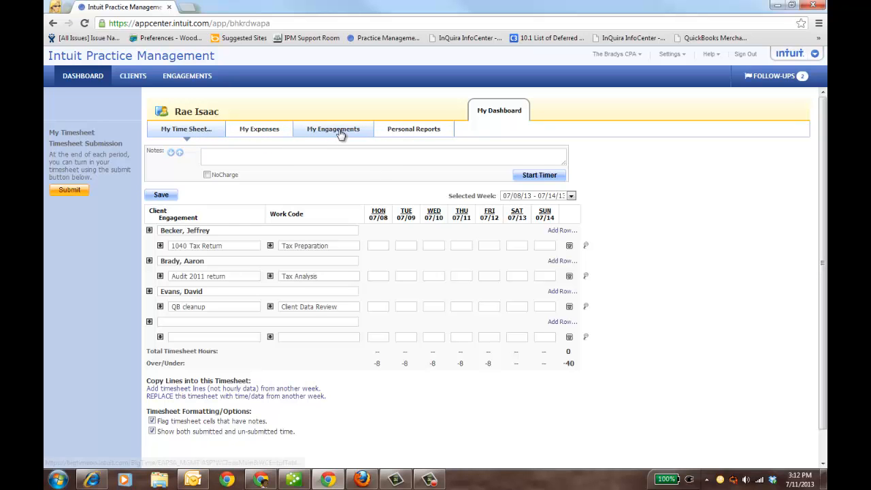
Add a new engagement from My Engagements for the third client in the client list and name it QB cleanup
left_click(341, 133)
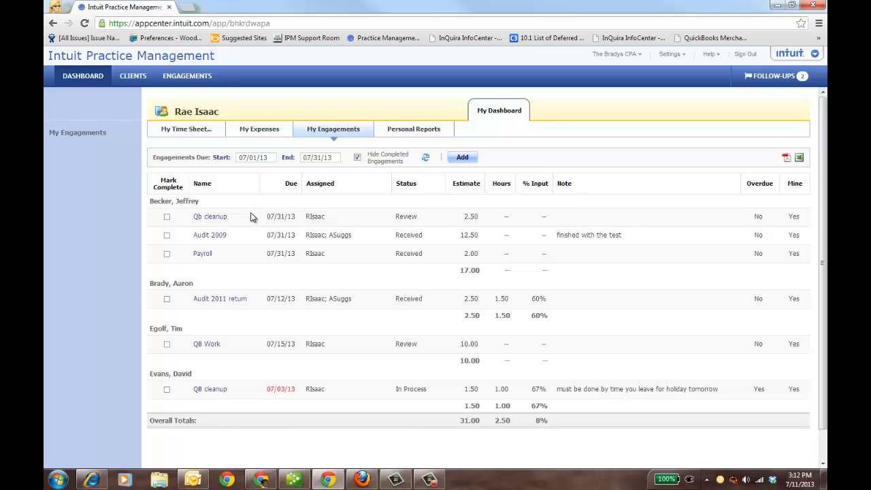
left_click(462, 158)
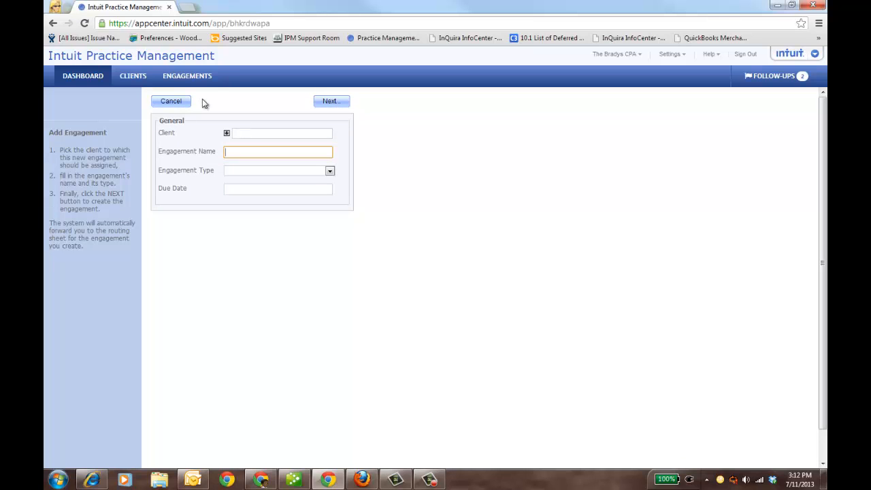
left_click(227, 133)
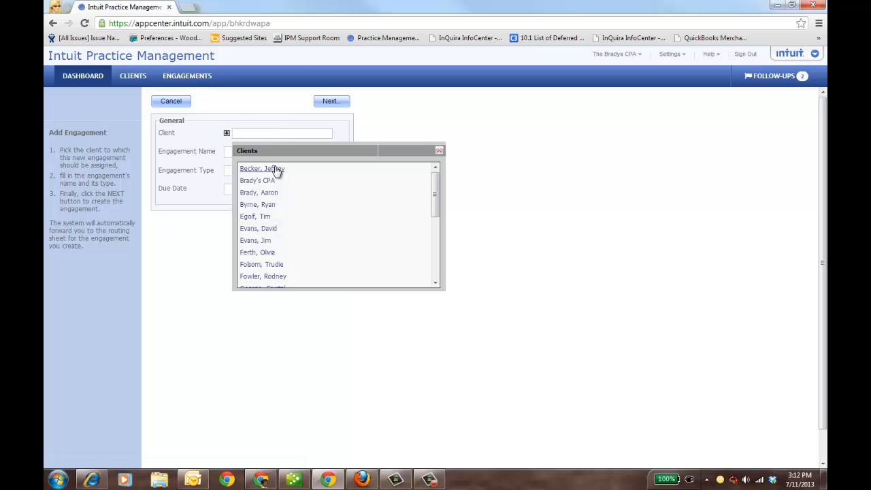
left_click(256, 193)
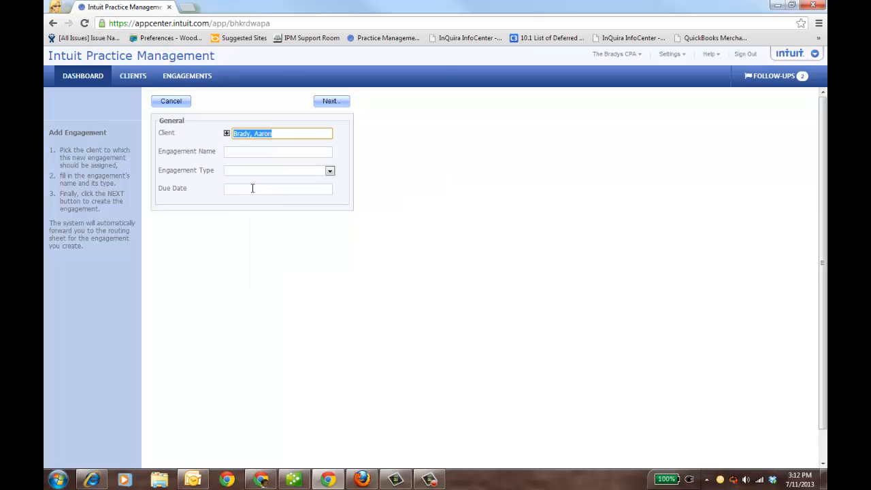
left_click(235, 154)
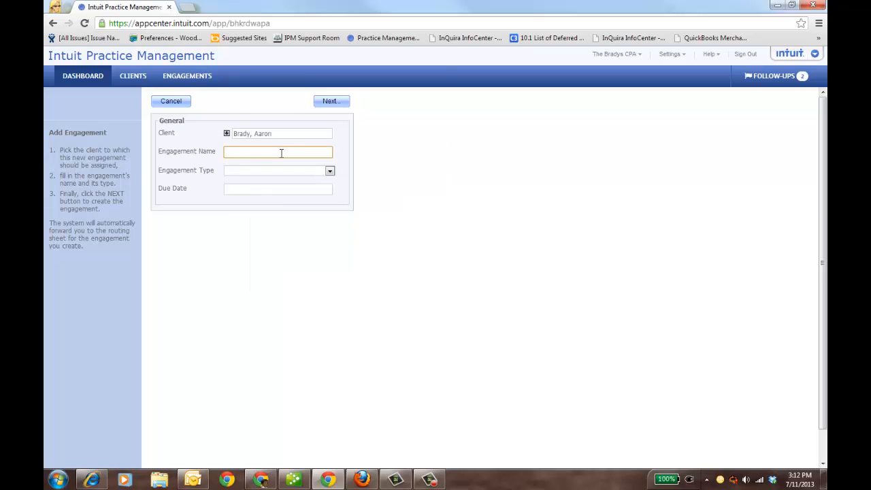
type("qb cleanup")
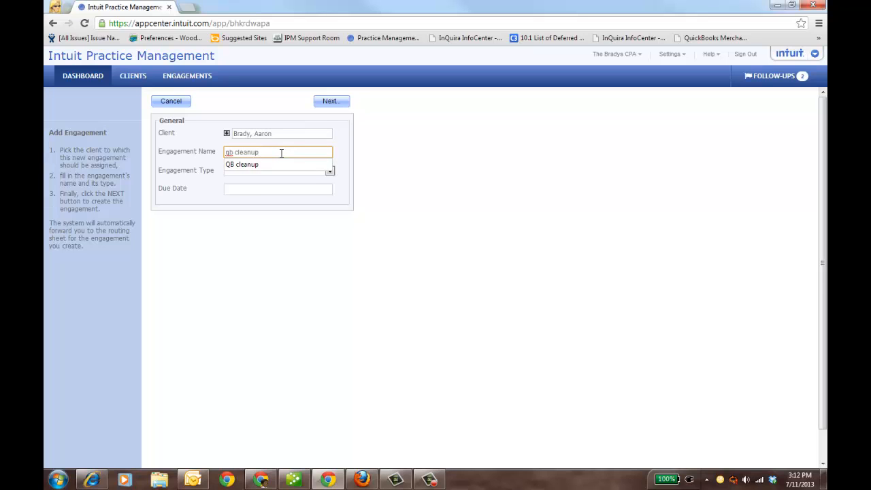
left_click(279, 164)
Set the engagement type to Client Data Review Work and the due date to 07/12/2013, and continue to the engagement's details
left_click(329, 171)
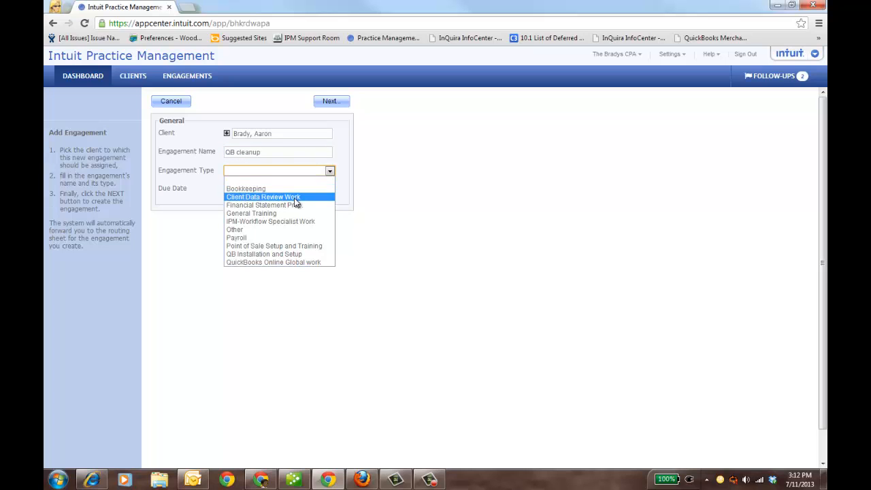
left_click(296, 197)
left_click(288, 188)
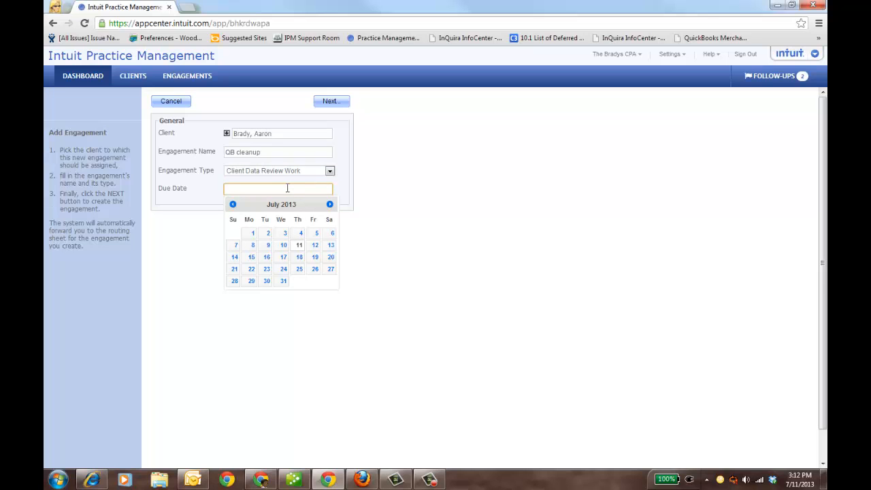
left_click(315, 245)
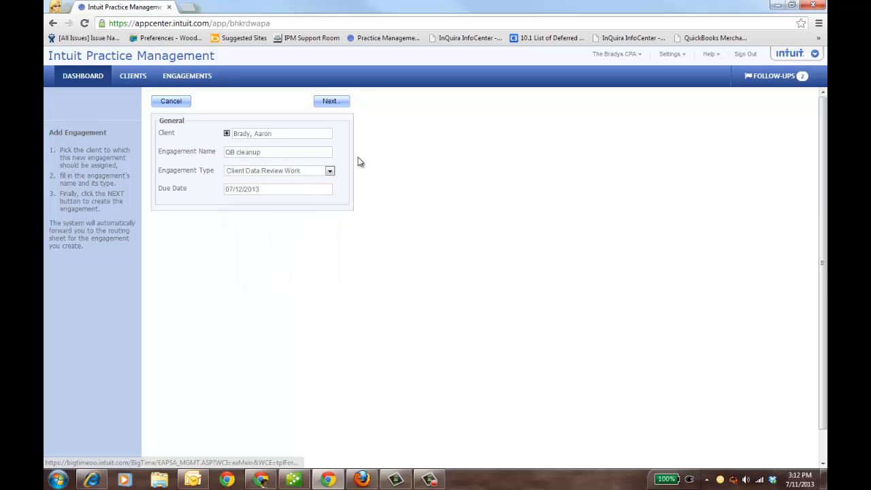
left_click(333, 102)
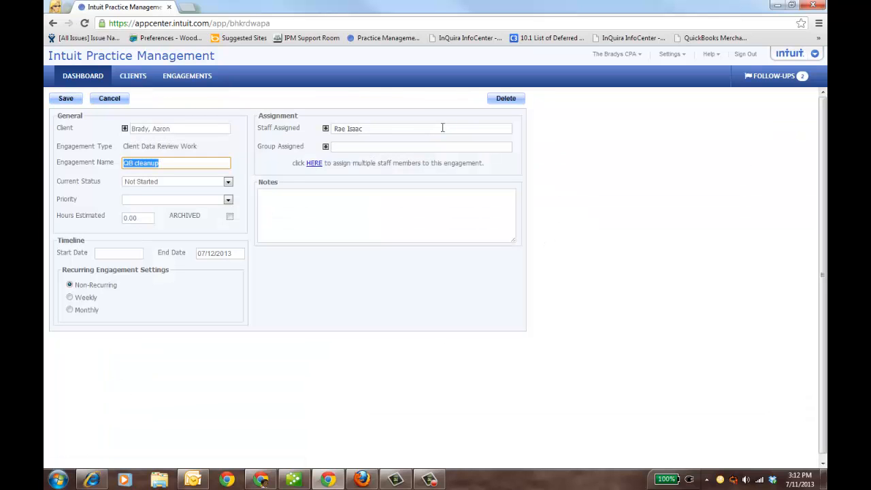
Set the QB cleanup engagement's current status to Received and its priority to Low
left_click(228, 182)
left_click(177, 204)
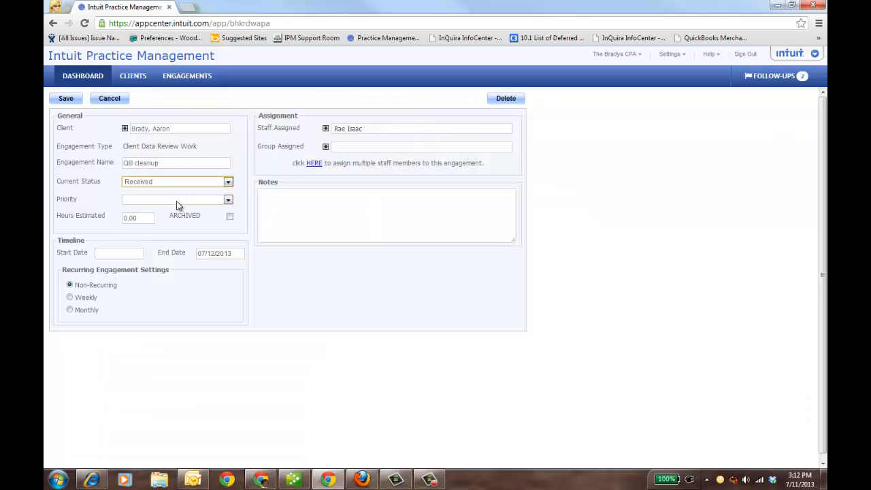
left_click(228, 183)
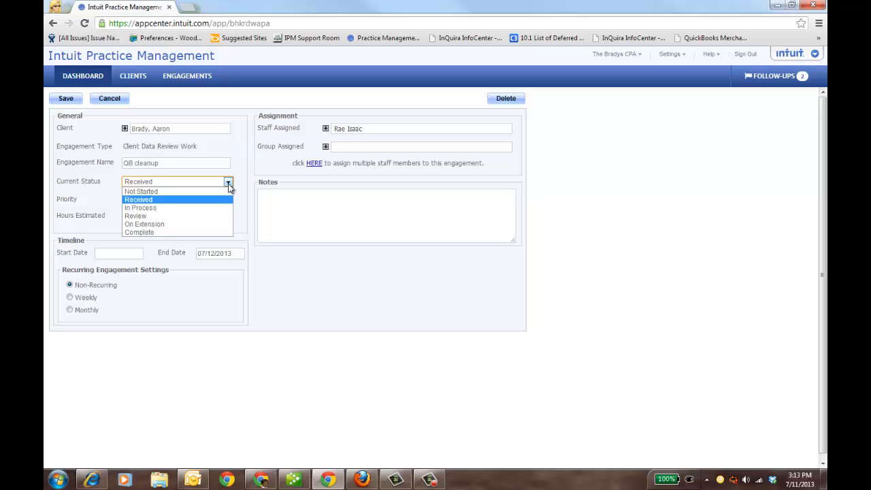
left_click(151, 200)
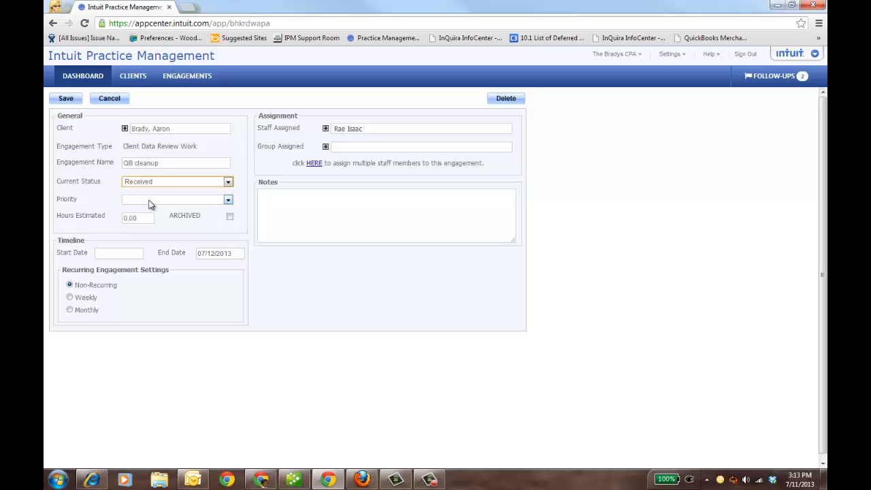
left_click(228, 201)
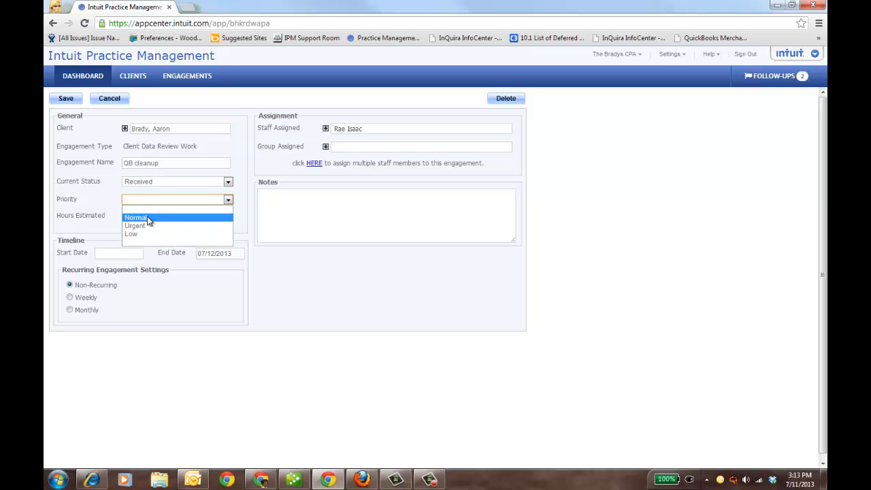
left_click(141, 237)
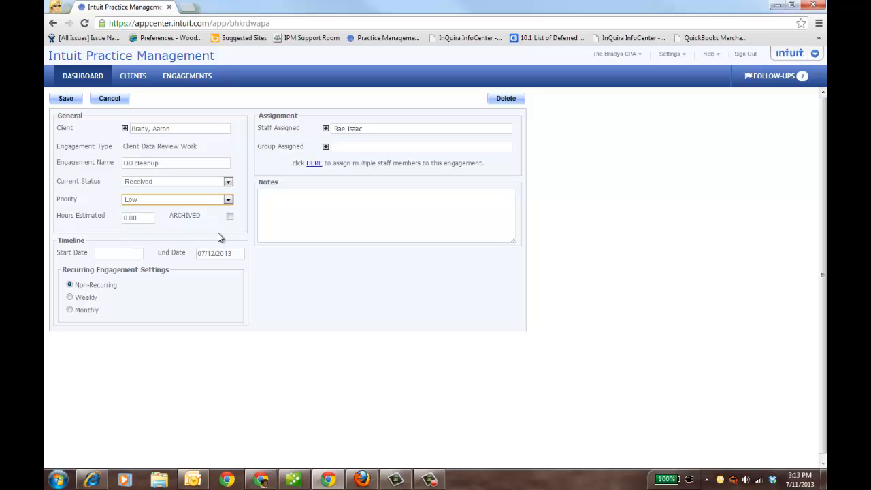
Set the estimated hours to 1.5 and save the engagement with the current staff assignment and no notes
left_click(133, 218)
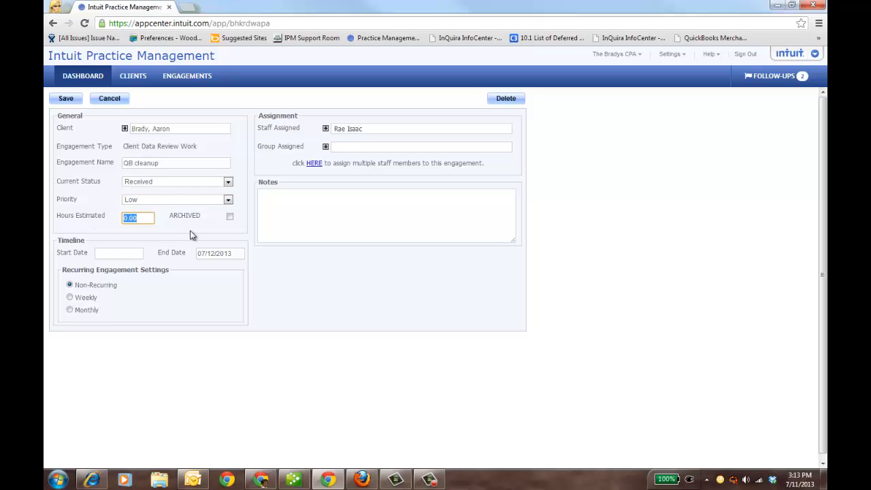
type("1.5")
left_click(326, 130)
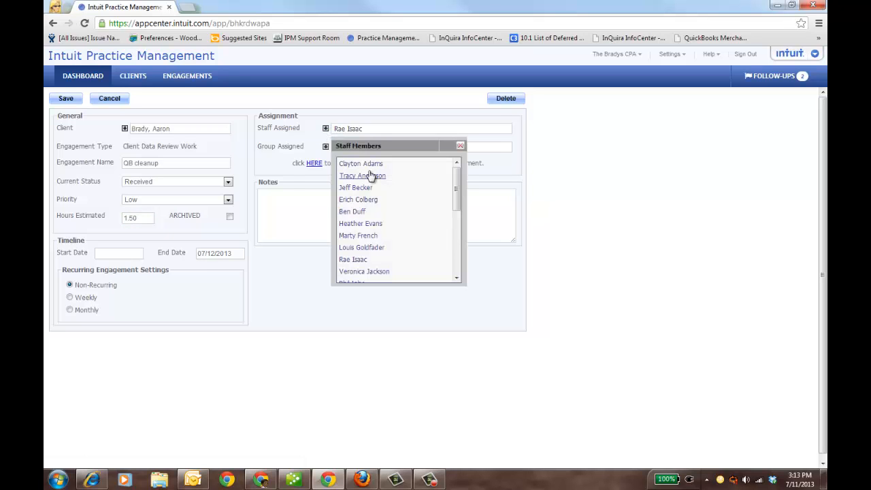
left_click(461, 145)
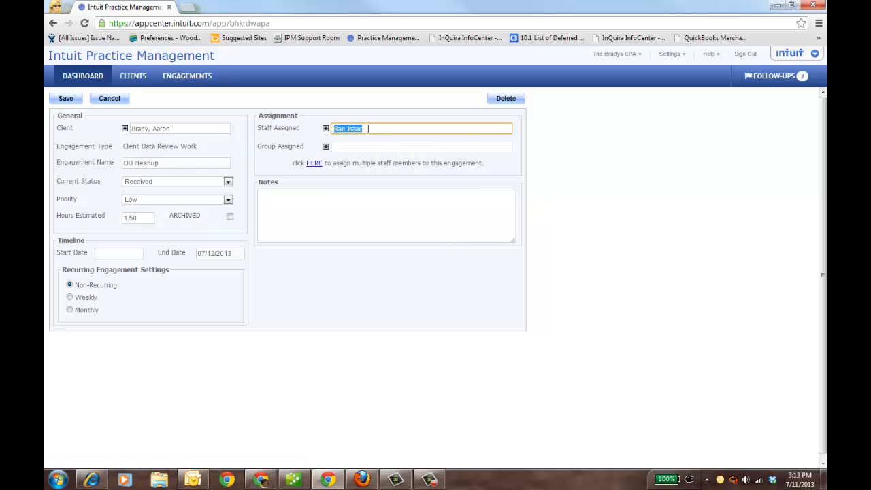
left_click(371, 199)
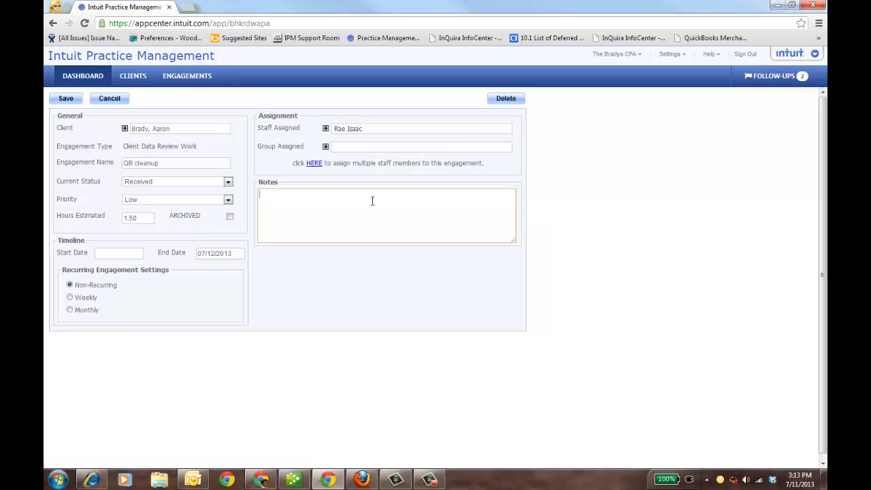
left_click(64, 100)
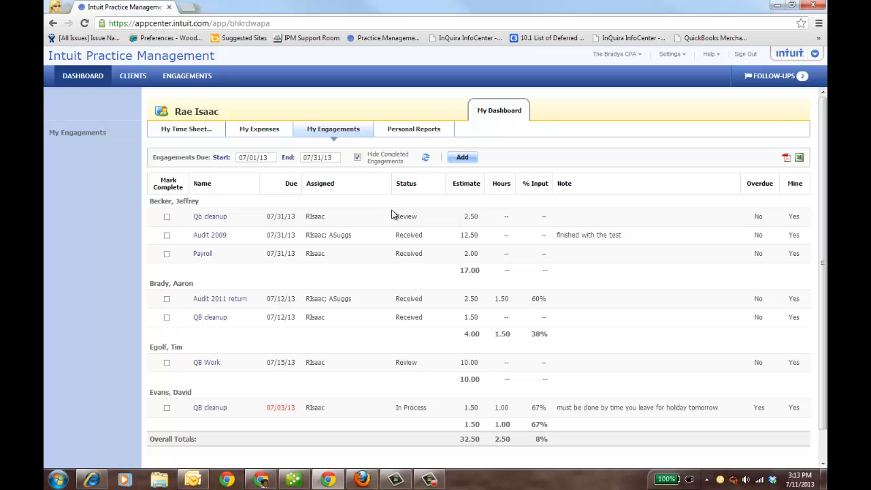
Start a timer in the personal timesheet on the 1040 Tax Return row for Thursday 07/11
left_click(182, 131)
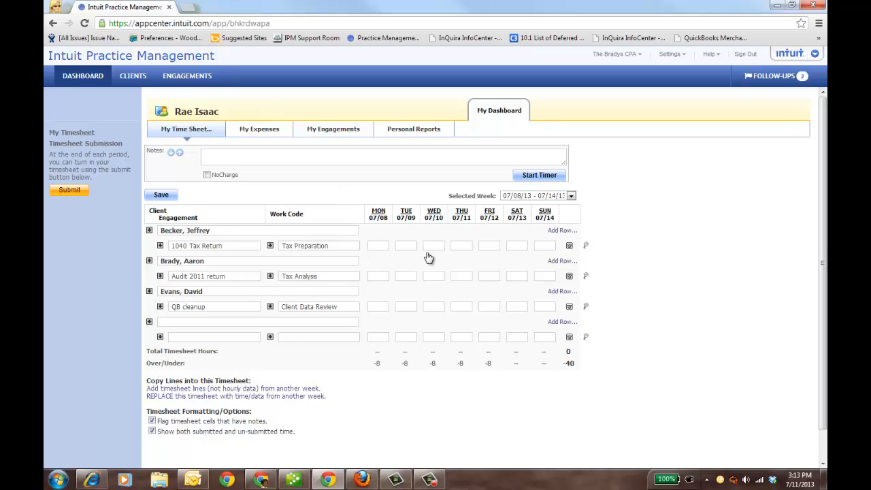
left_click(462, 245)
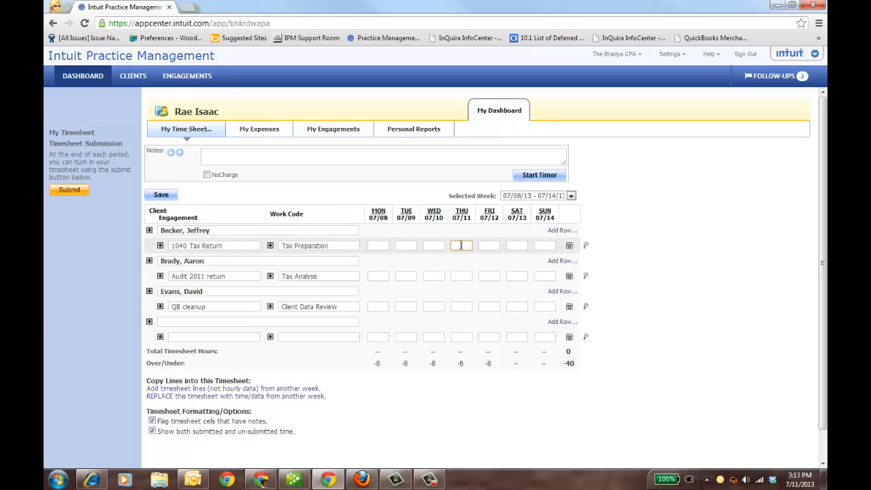
left_click(537, 175)
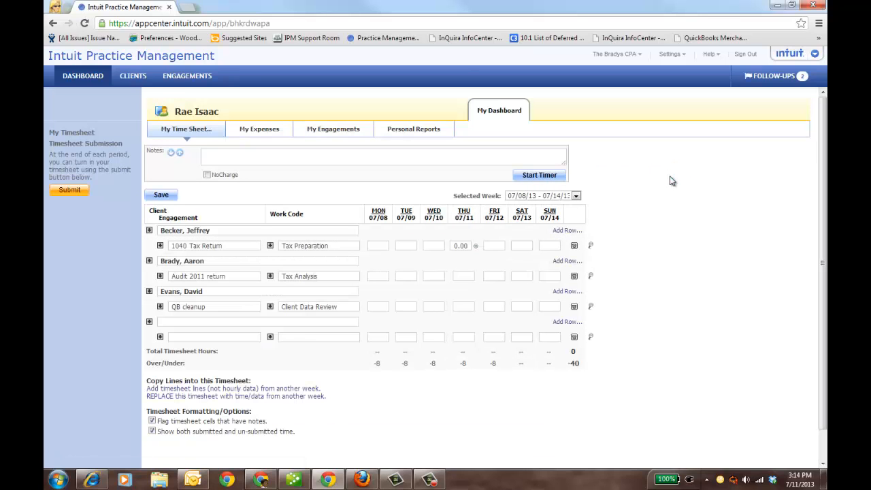
left_click(466, 246)
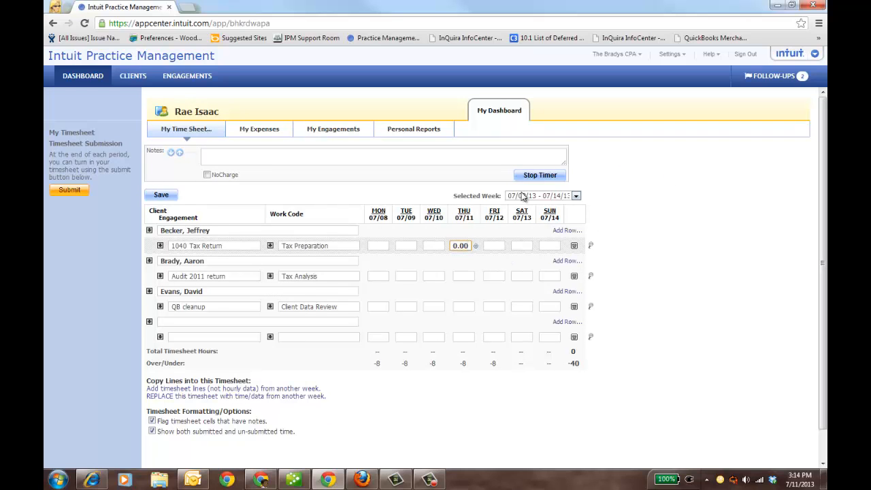
Enter Thursday 07/11 hours of 3.5 for Audit 2011 return and 2 for QB cleanup
left_click(466, 275)
type("3.5")
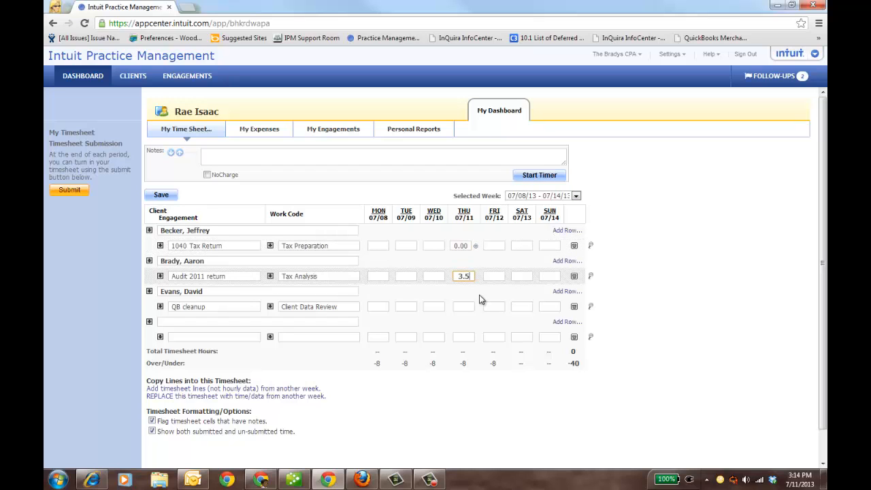
left_click(458, 307)
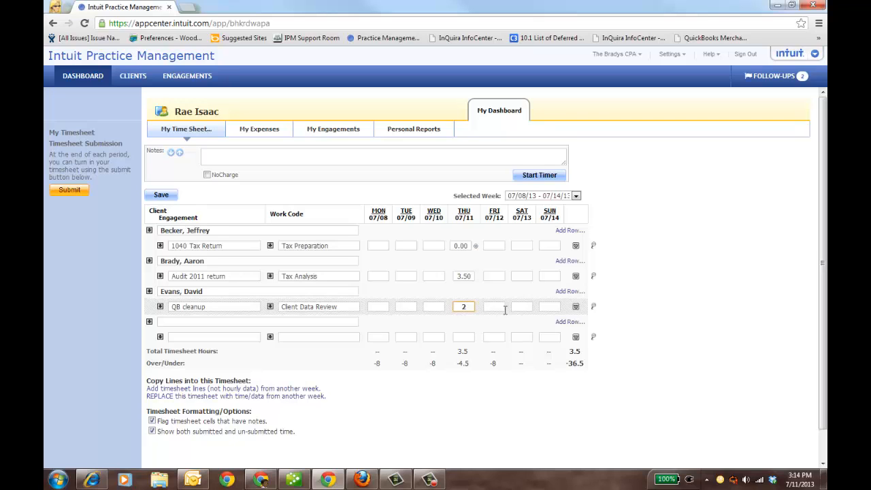
Add the note "work you did goes here, this will go to the invoice in QB" to the QB cleanup hours and save the timesheet
left_click(371, 156)
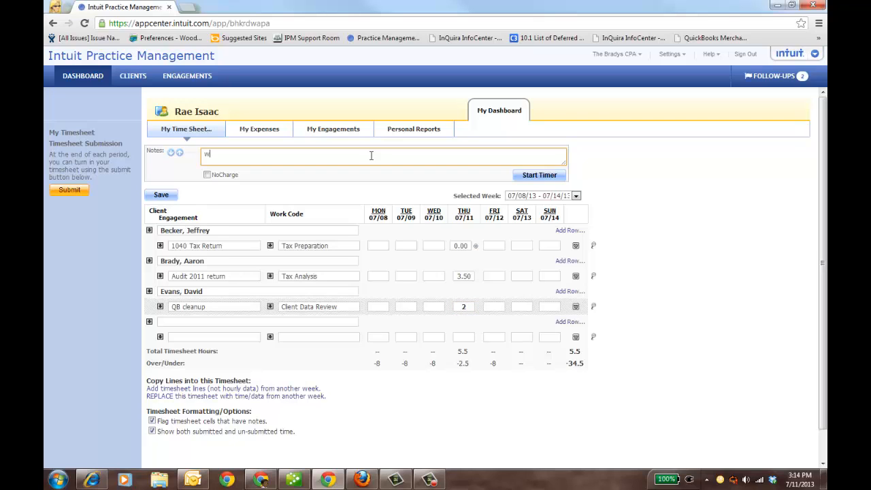
type("work you did goes here, this will go to the invoice in QB")
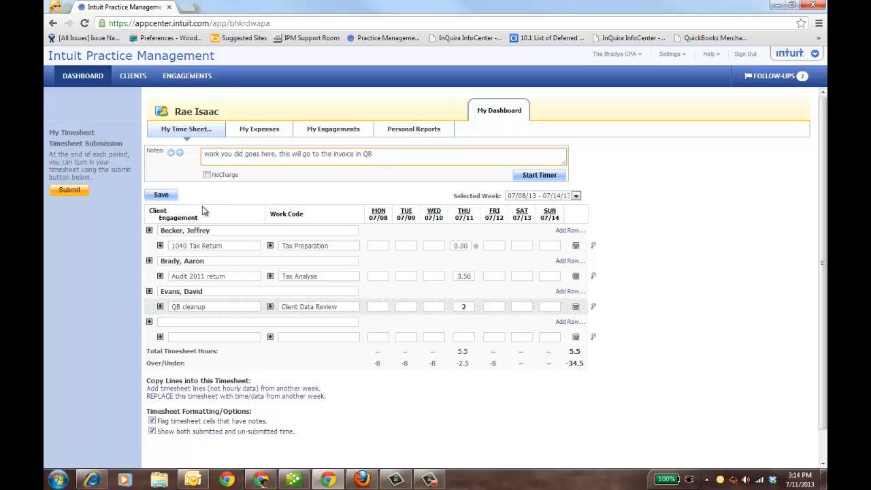
left_click(166, 196)
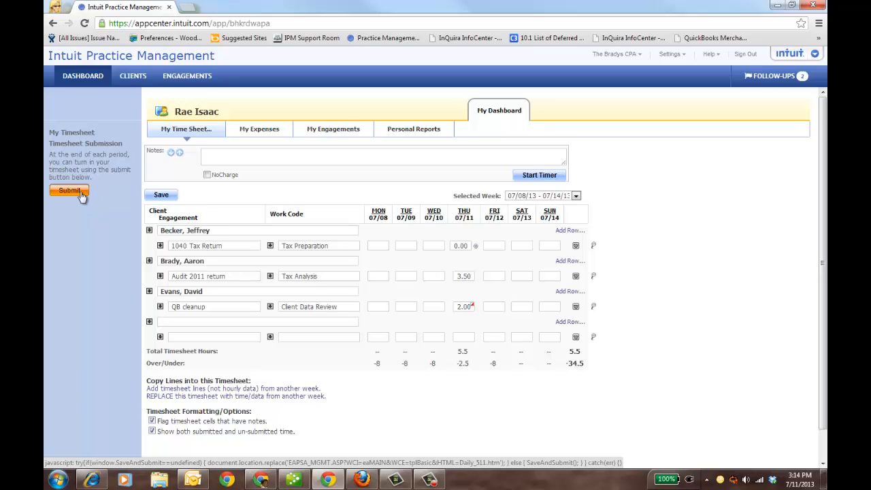
Replace the running Thursday timer on the 1040 Tax Return row with 1.25 hours and submit the timesheet
left_click(469, 247)
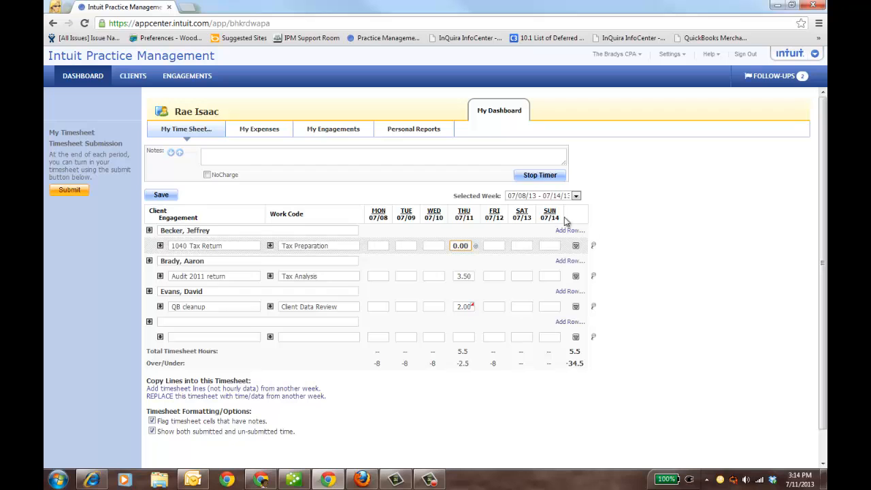
left_click(538, 176)
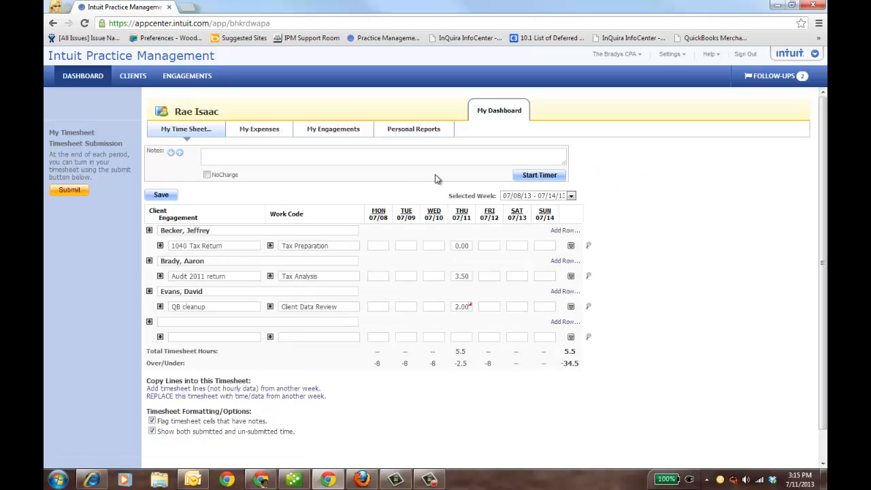
left_click(469, 245)
type("1.25")
left_click(71, 190)
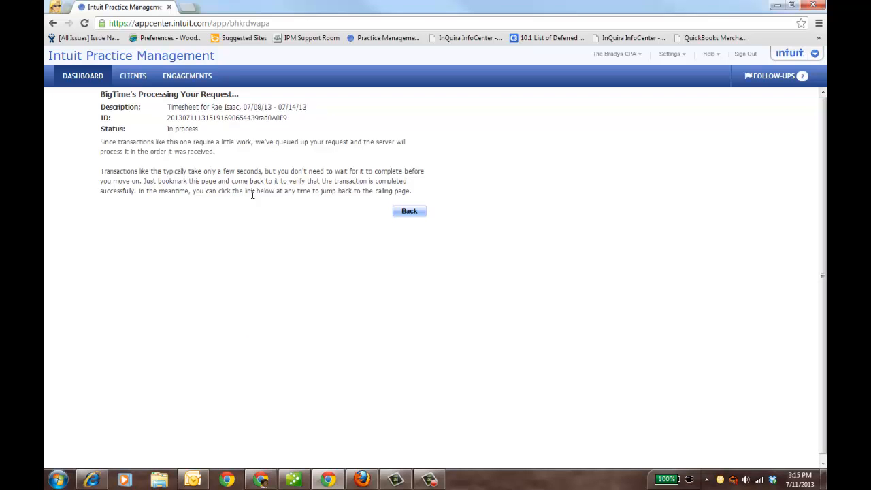
Start a Phone Call note in the first client's Notes & Call History reading "talked about upgrading to ES"
left_click(134, 76)
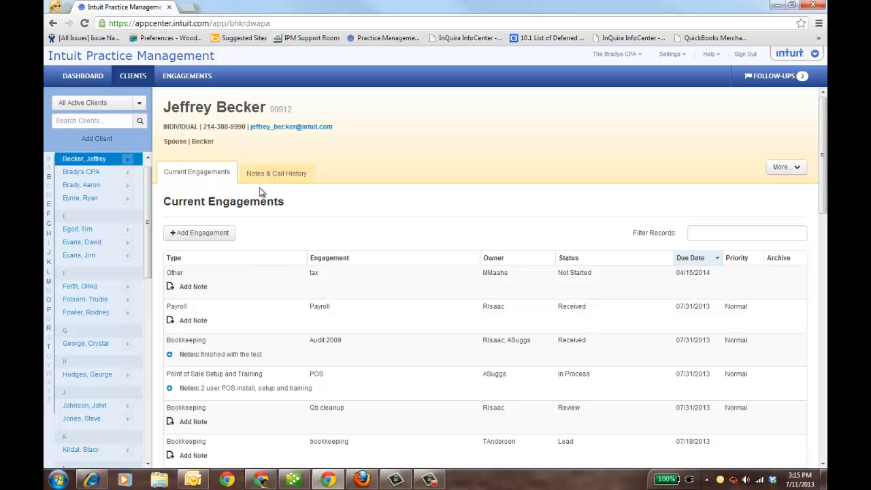
left_click(278, 174)
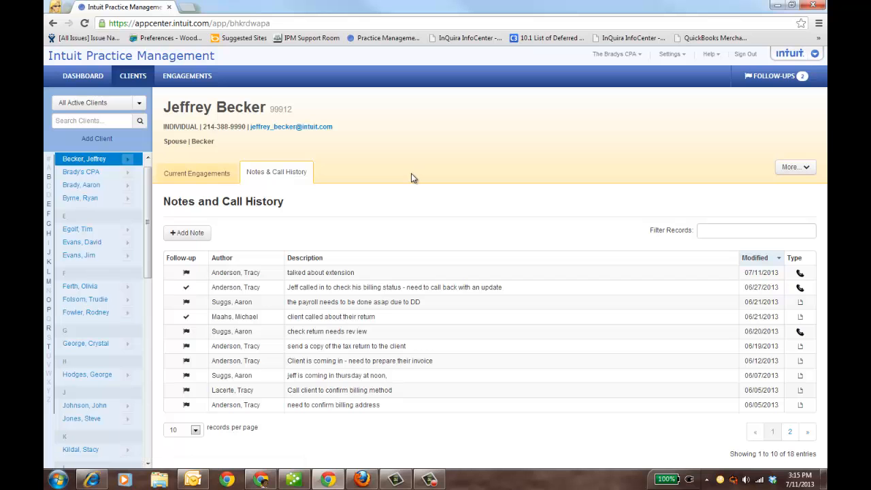
left_click(188, 233)
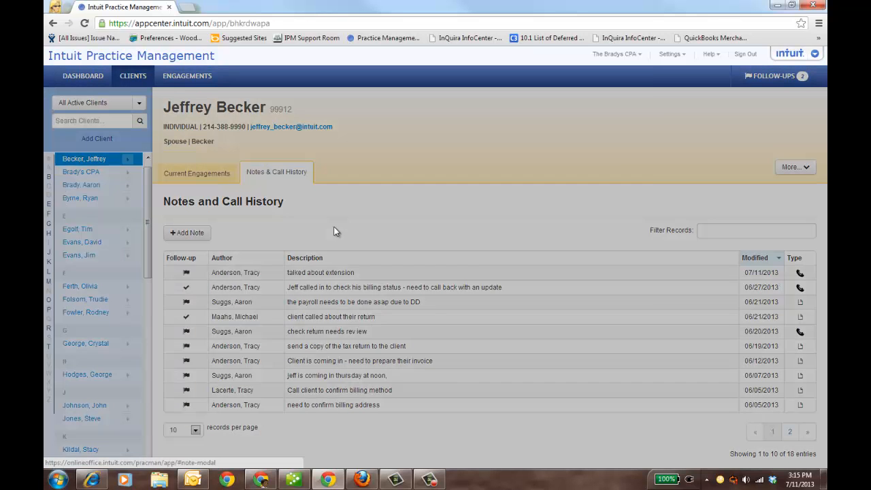
left_click(396, 149)
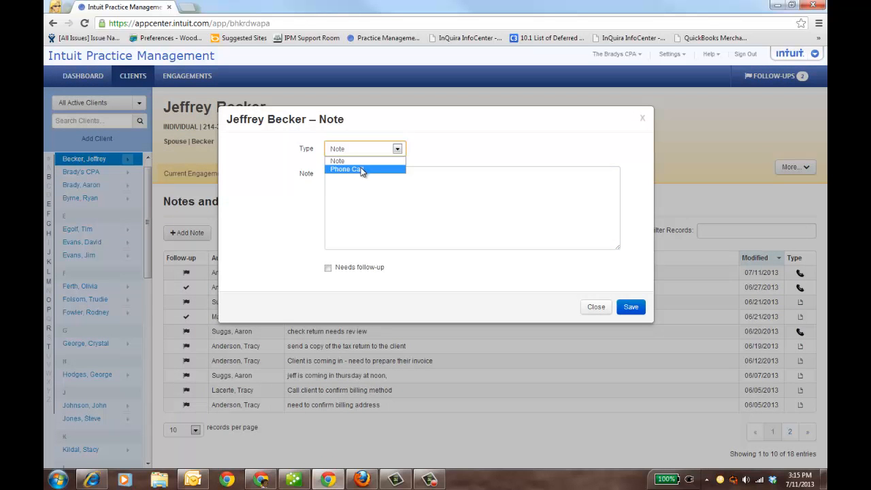
left_click(361, 170)
left_click(406, 181)
type("talked aobut")
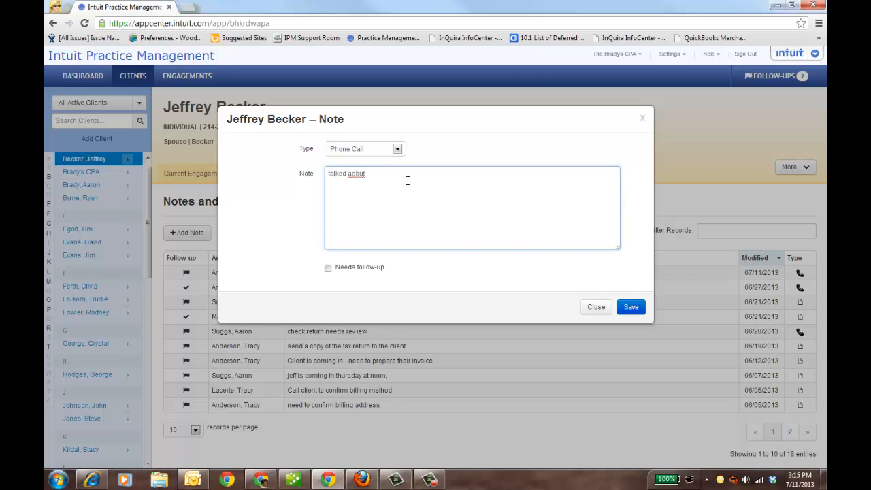
key("BackSpace")
key("BackSpace")
key("BackSpace")
key("BackSpace")
type("bout upgrading to ES")
Flag the note for follow-up on the custom date 07/15/2013, assign it to the signed-in staff member and save it
left_click(328, 268)
left_click(475, 297)
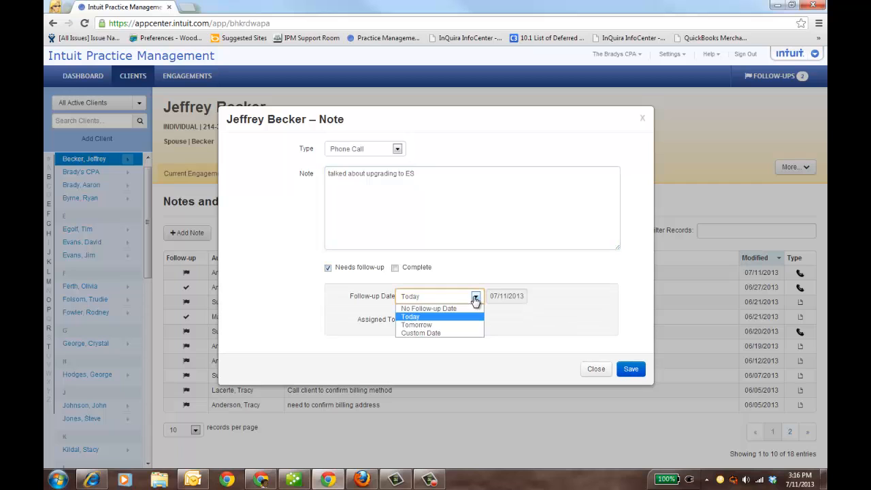
left_click(435, 333)
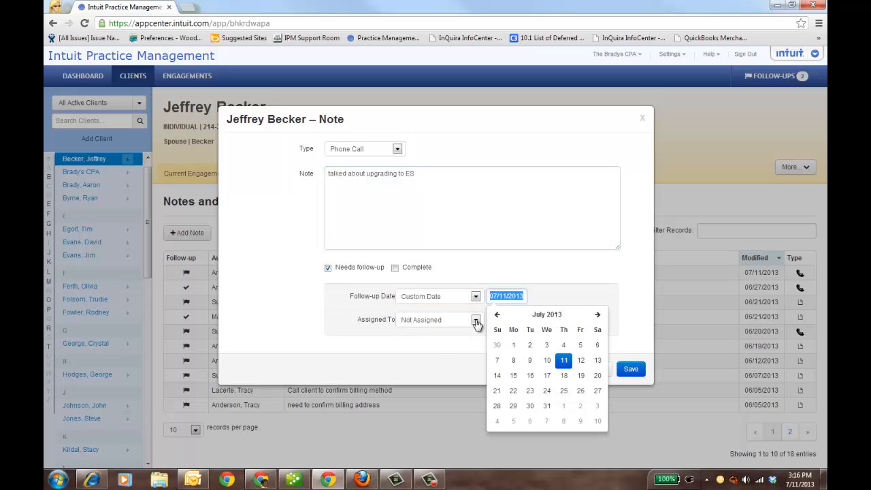
left_click(513, 375)
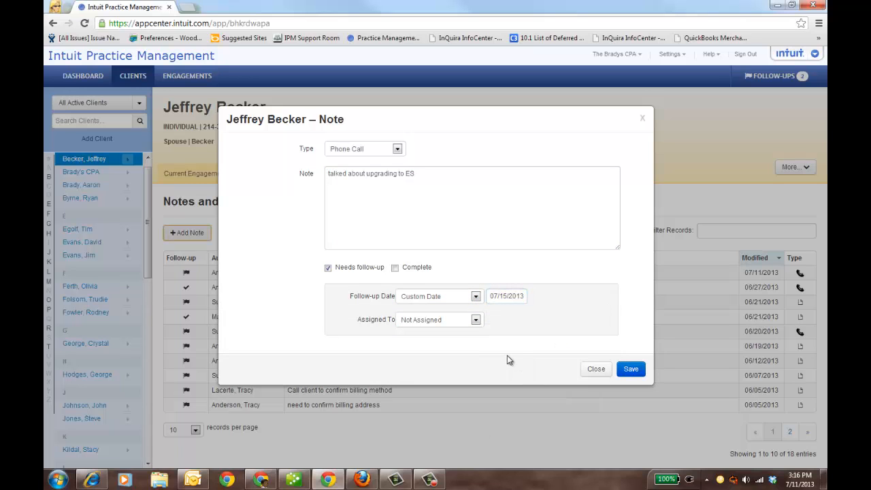
left_click(476, 322)
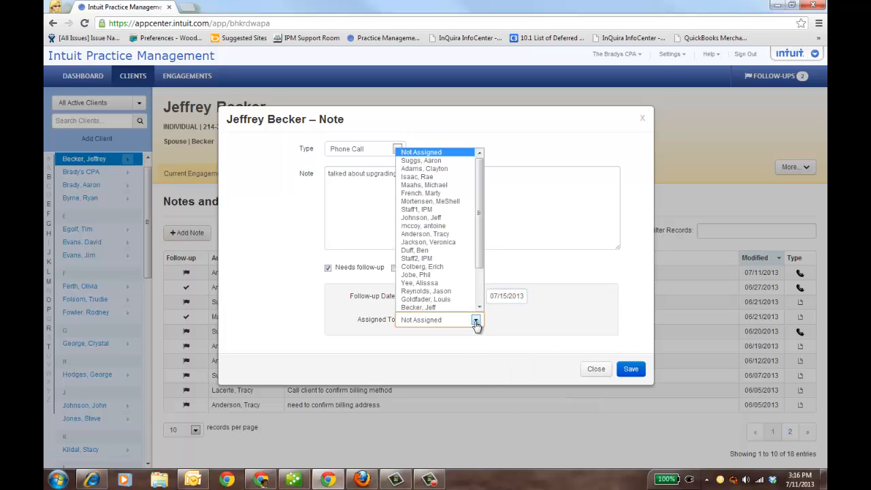
left_click(444, 177)
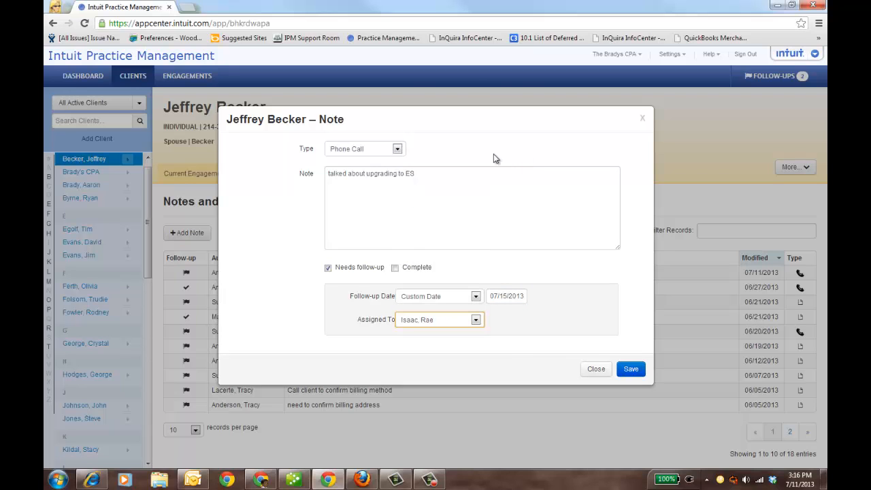
left_click(631, 369)
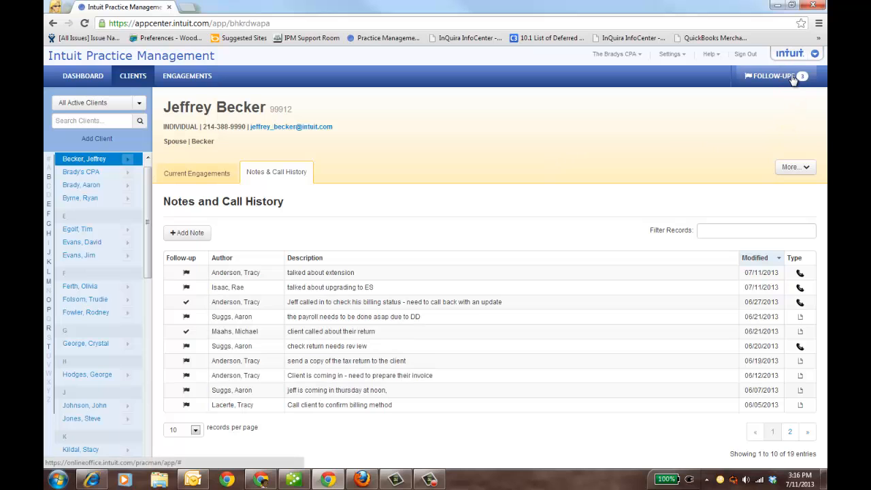
Review the client notes marked for follow-up and the client's additional names, phone numbers, emails and addresses
left_click(793, 79)
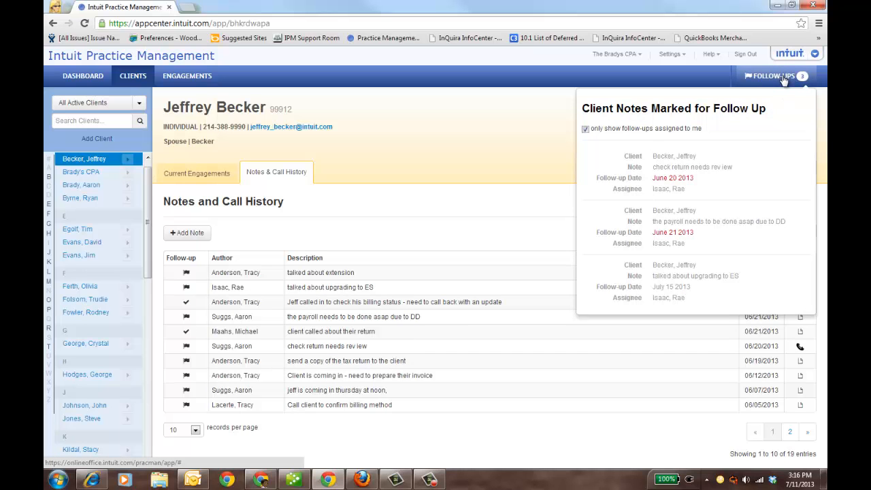
left_click(703, 80)
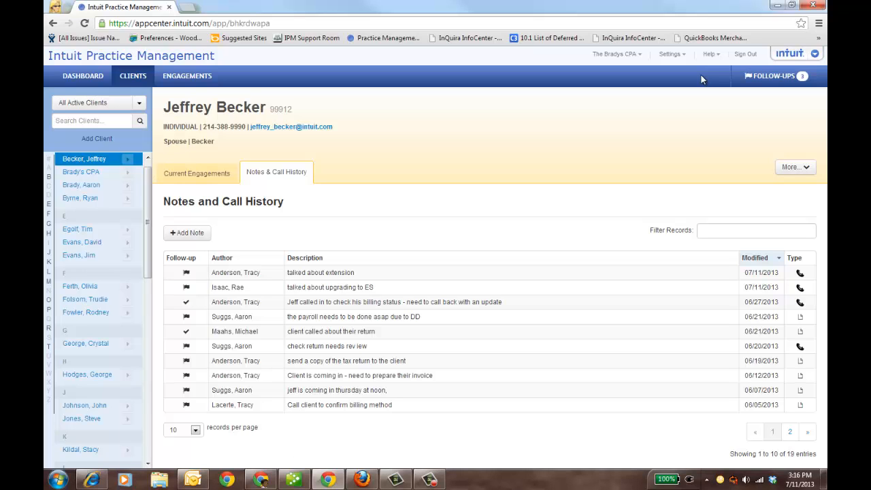
left_click(215, 177)
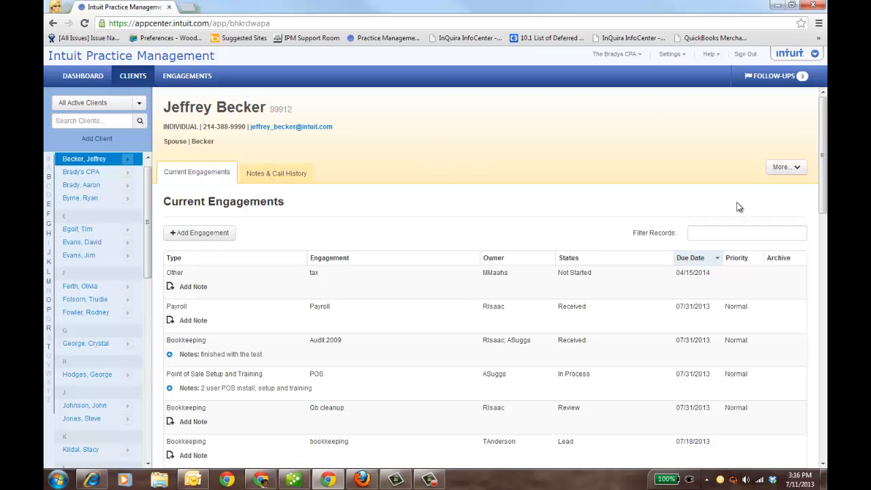
left_click(795, 168)
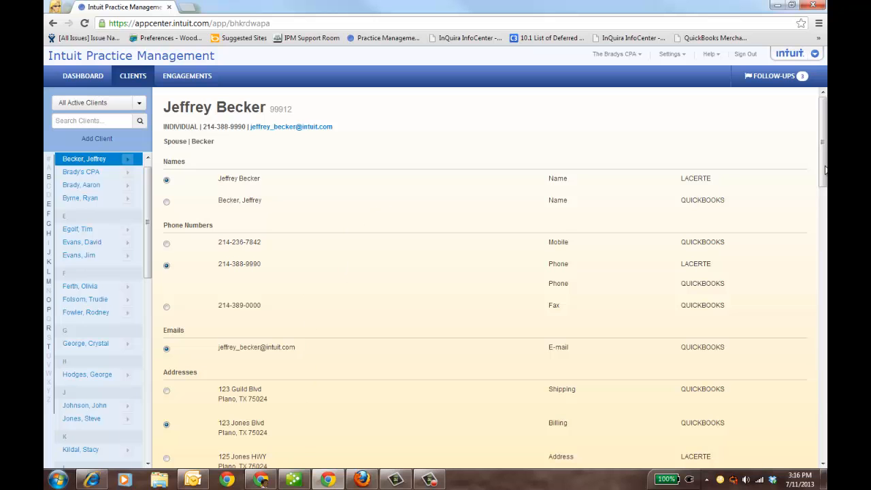
left_click_drag(822, 170, 822, 273)
left_click_drag(822, 230, 821, 95)
left_click(801, 194)
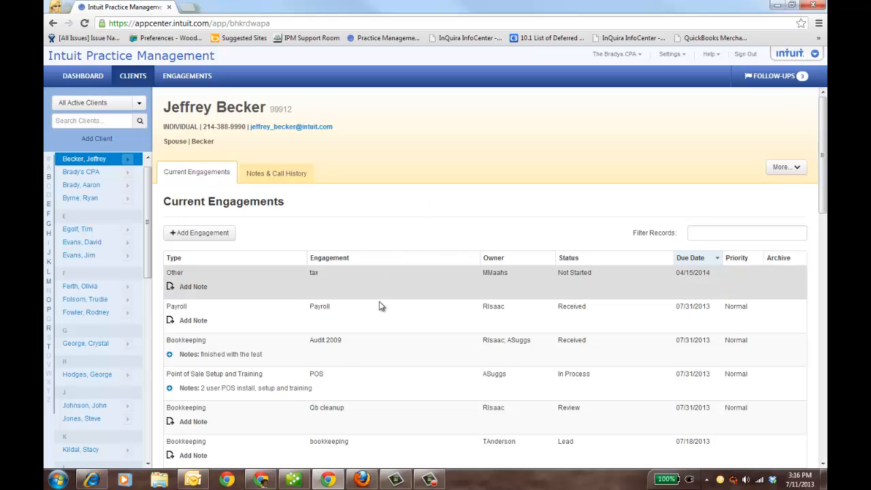
Look through the client's current engagements with their owners, statuses and due dates
scroll(382, 301, "down", 1)
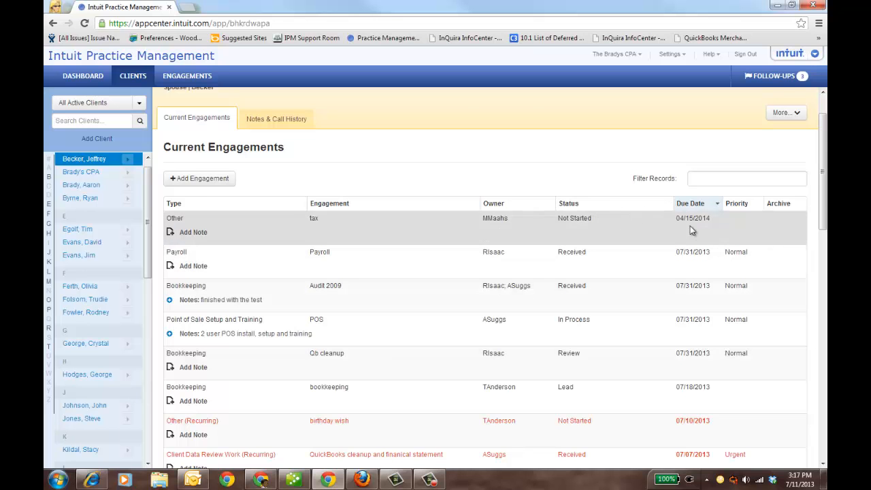
left_click_drag(824, 202, 826, 238)
scroll(827, 161, "up", 1)
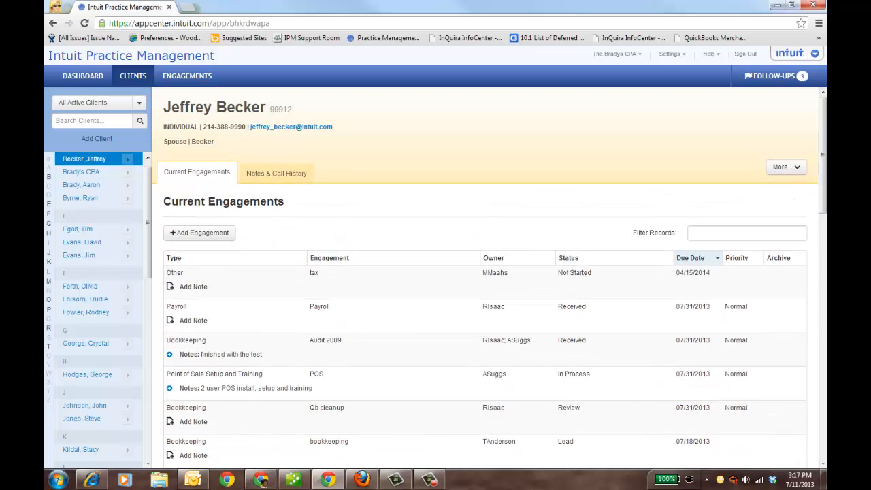
Search the active clients for "ge" and open the matching client listed under H
left_click(96, 121)
type("ge")
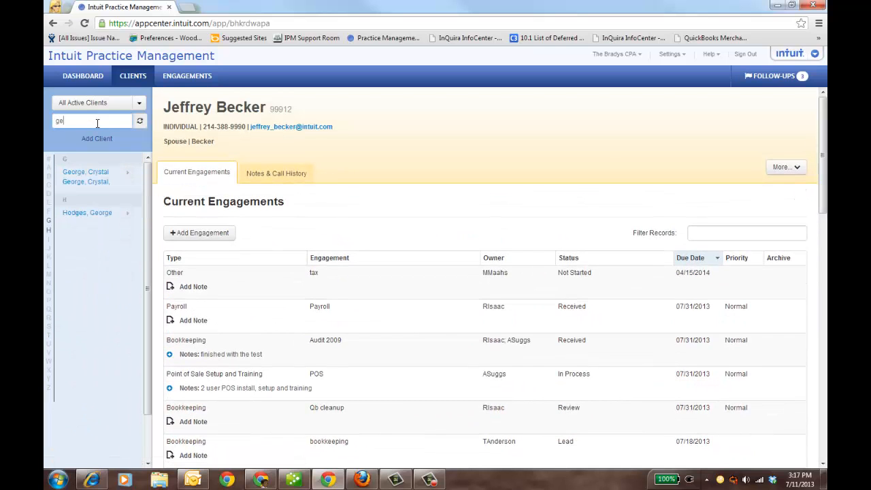
left_click(113, 217)
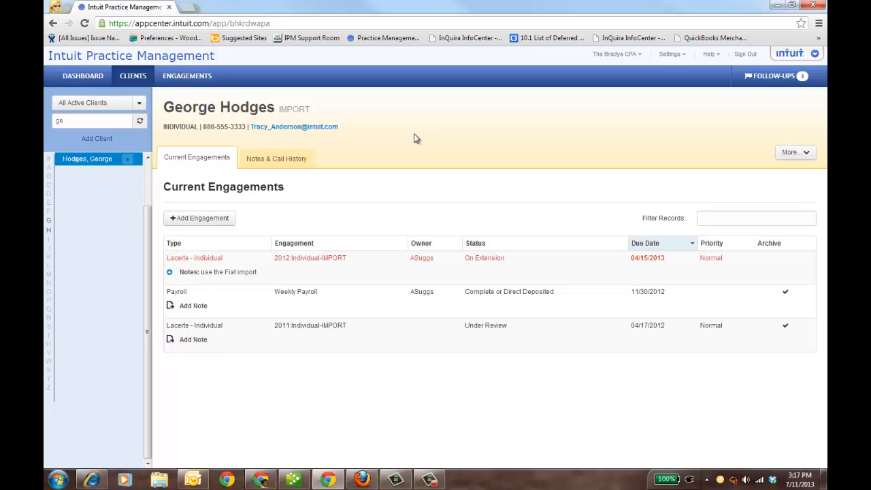
View the engagement dashboard for the signed-in staff member's assignments and preview the blank new-engagement form
left_click(191, 76)
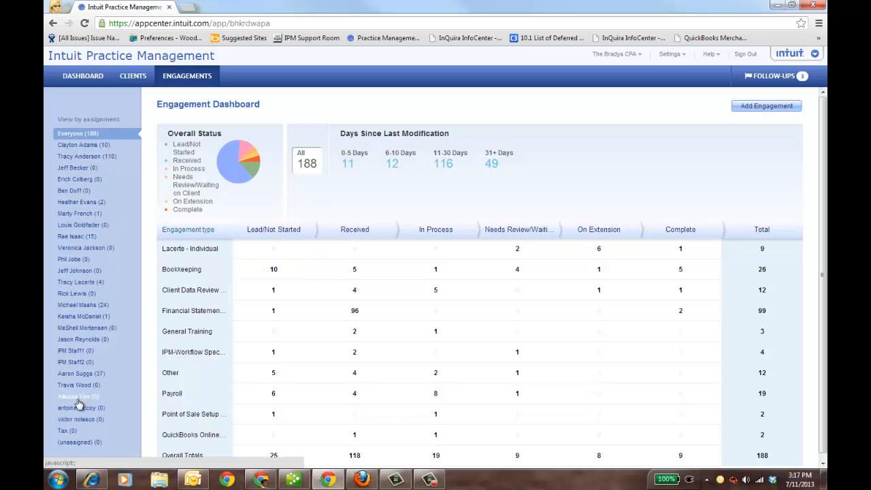
left_click(74, 237)
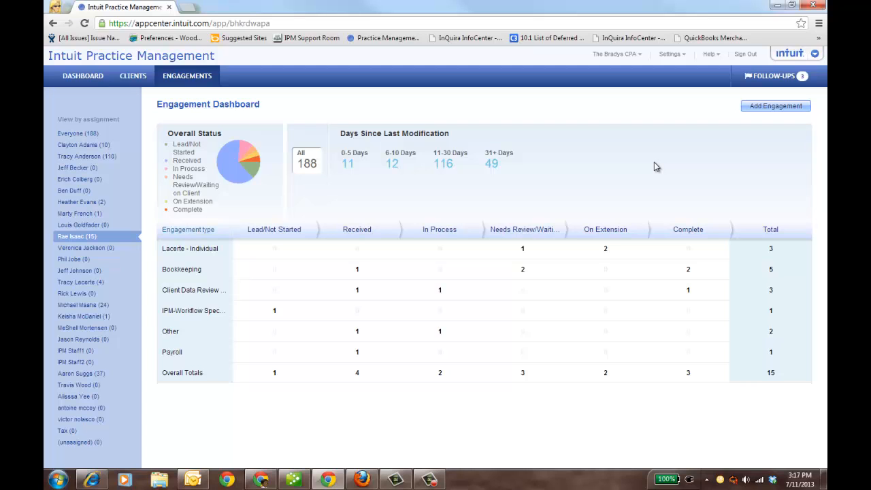
left_click(774, 107)
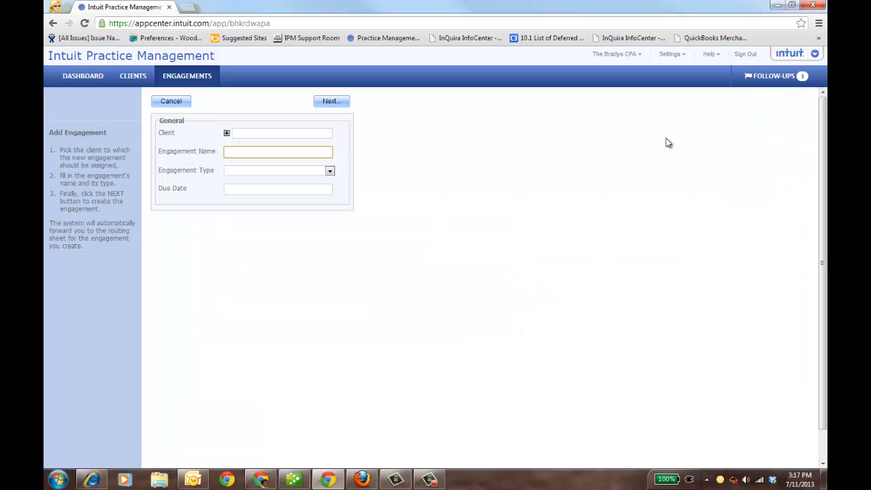
left_click(178, 105)
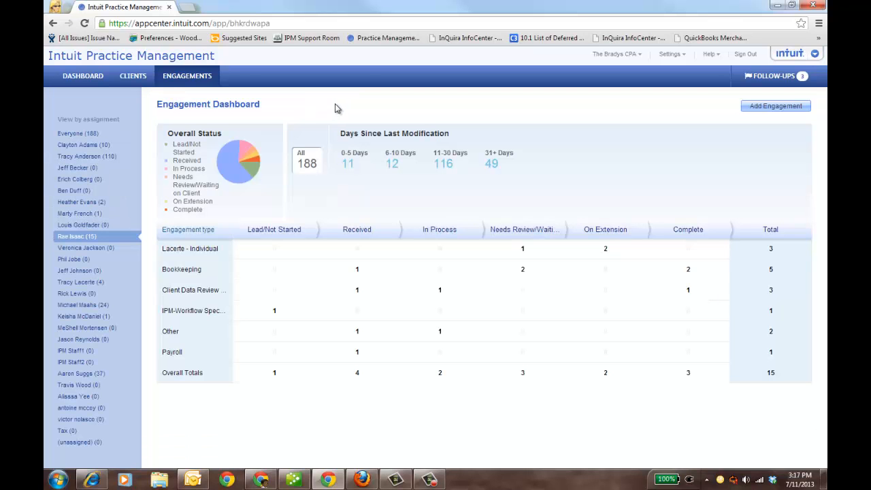
Review the personal dashboard's timesheet, assigned engagements and available personal reports
left_click(133, 76)
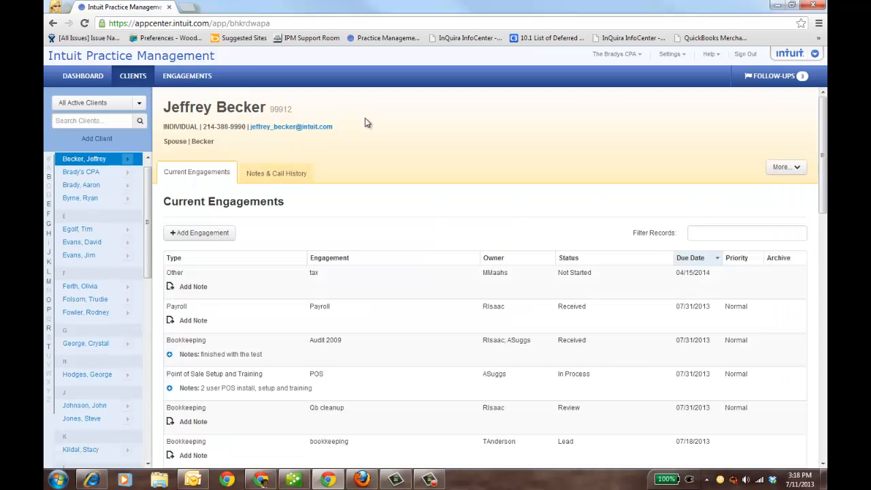
left_click(99, 79)
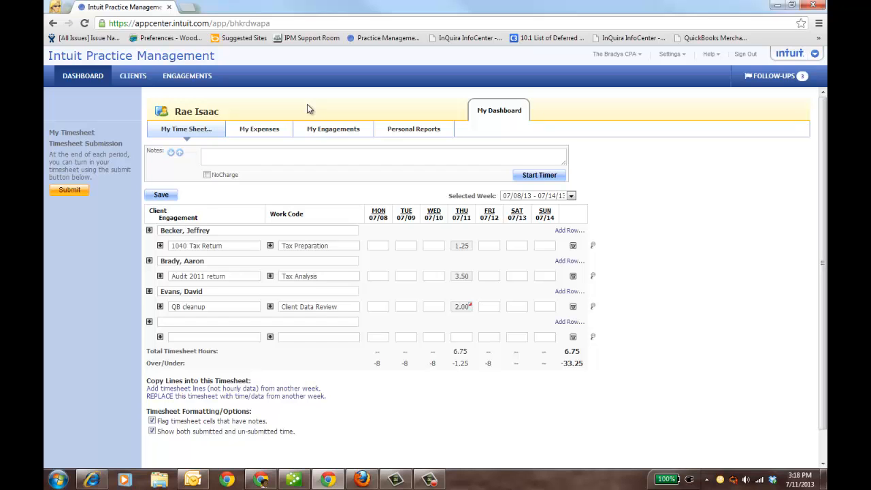
left_click(339, 130)
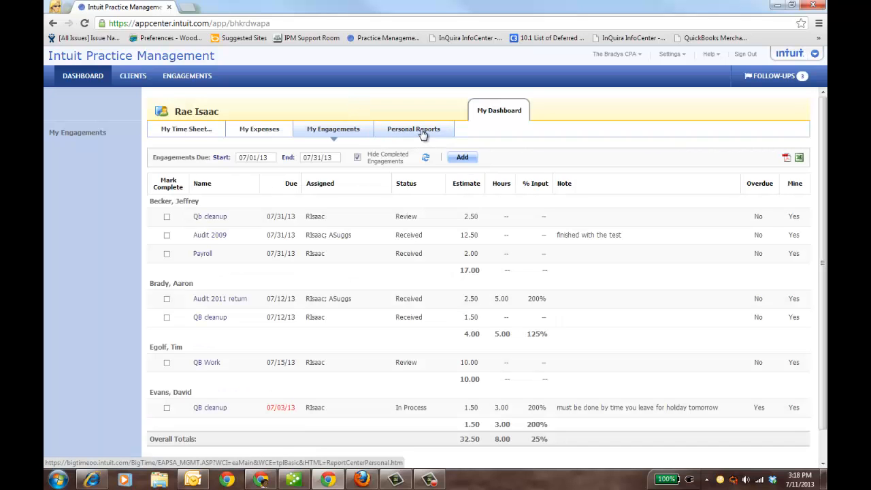
left_click(422, 133)
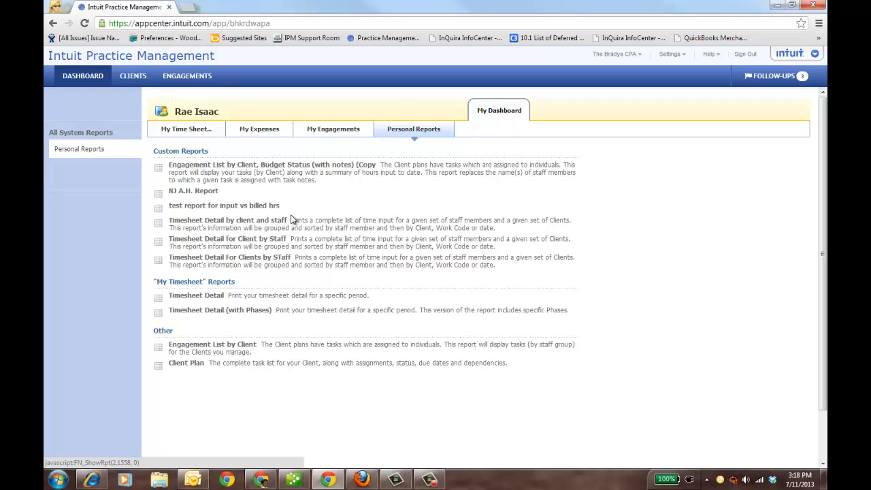
Record and save a Travel:Mileage expense of 50 miles for the first client in the client list
left_click(267, 133)
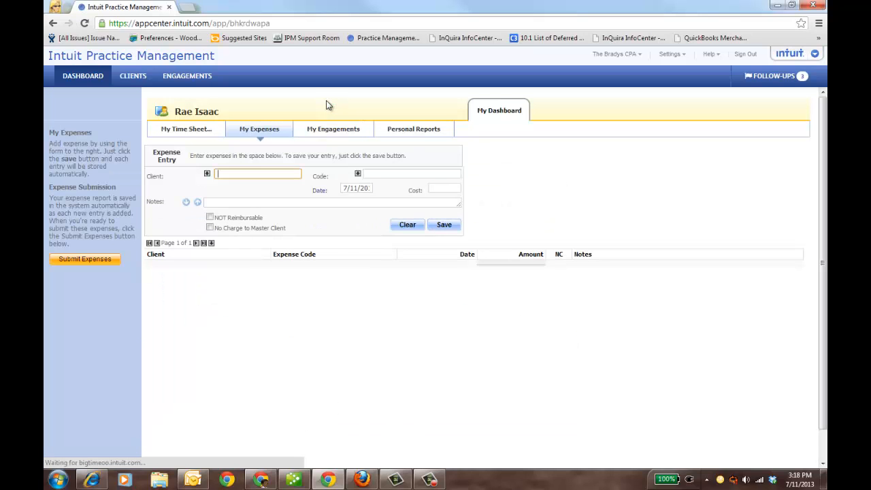
left_click(207, 173)
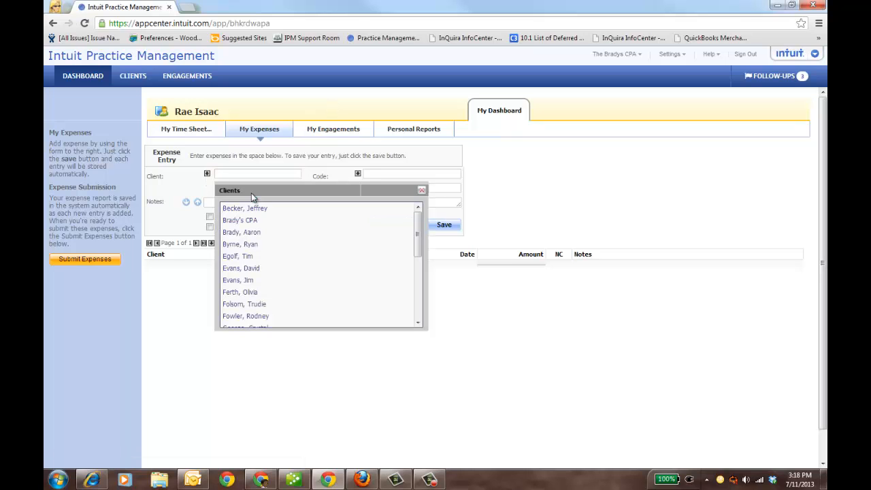
left_click(245, 208)
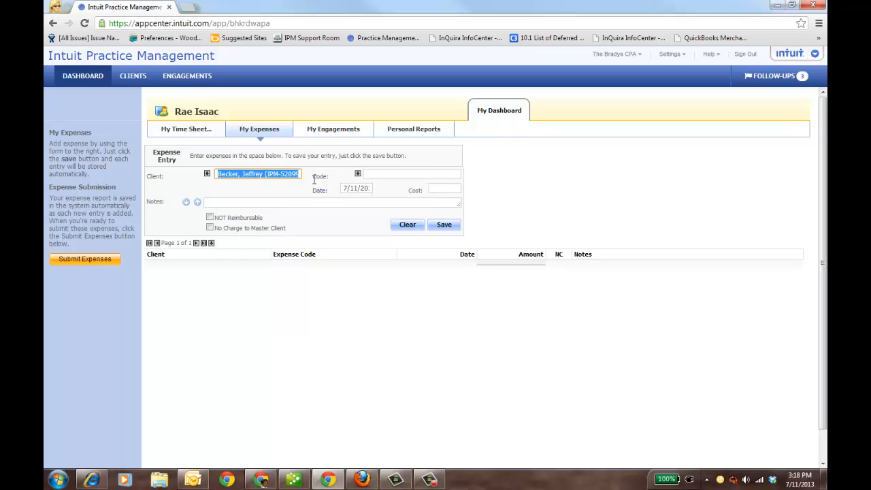
left_click(358, 174)
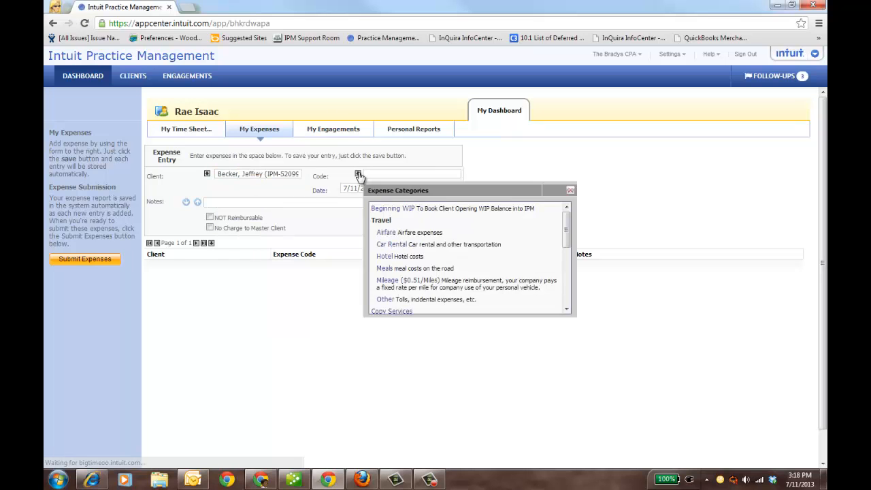
left_click(388, 282)
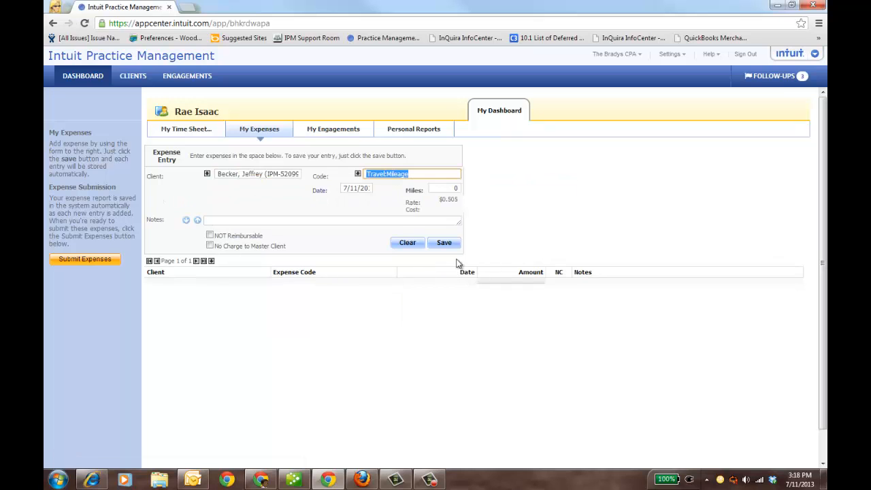
left_click(452, 188)
type("50")
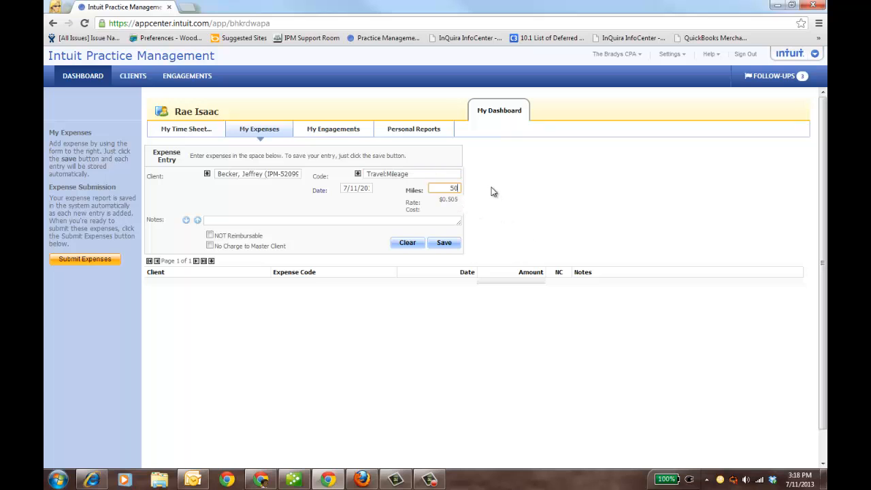
left_click(371, 221)
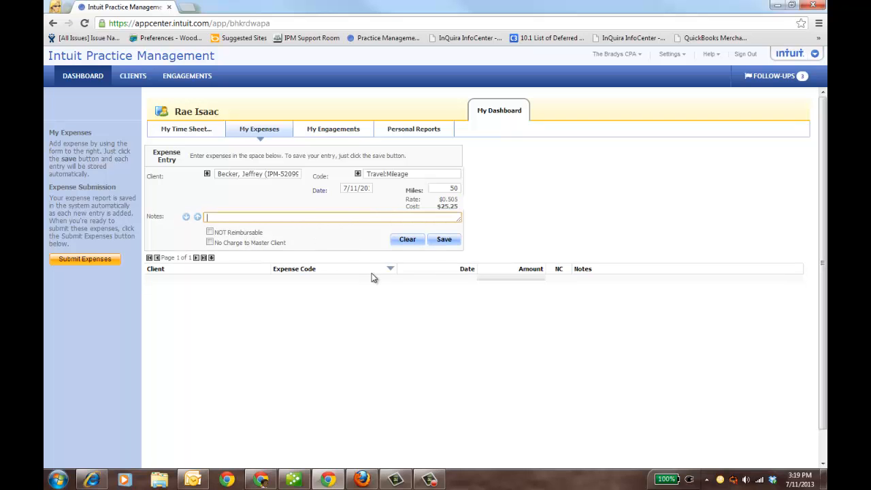
left_click(444, 239)
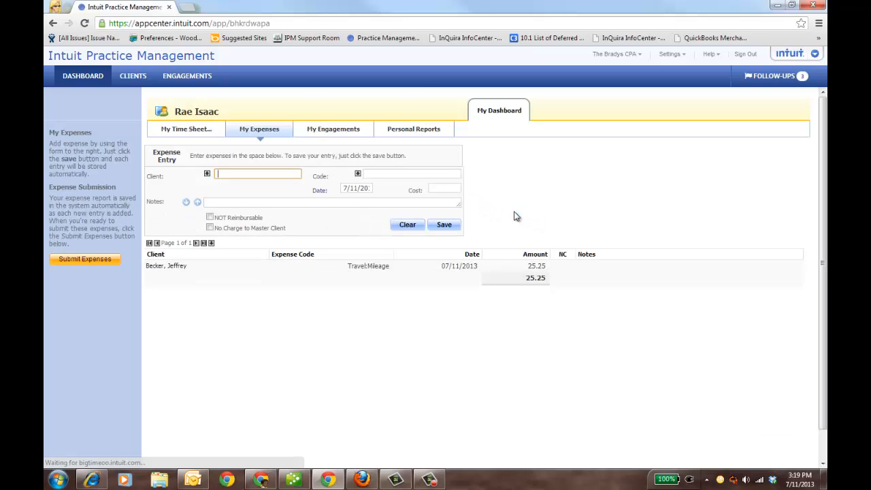
Submit the current expenses as a report without a custom name or notes, and return to the personal timesheet
left_click(109, 263)
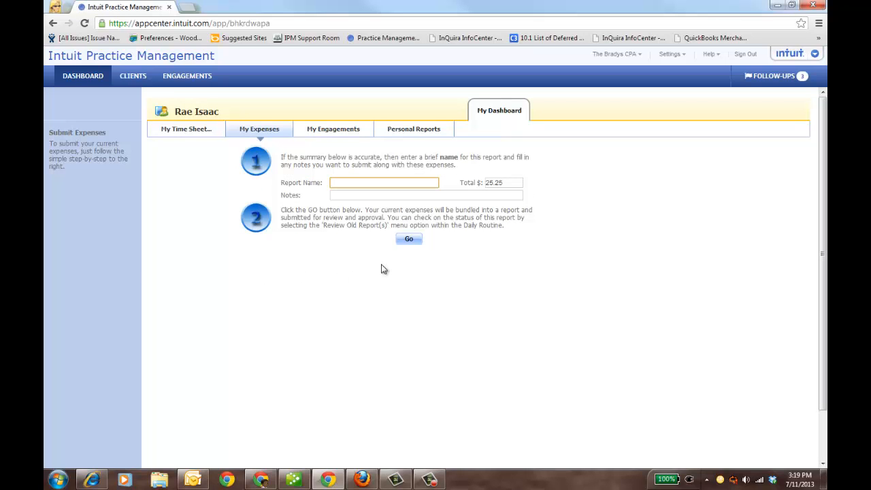
left_click(408, 240)
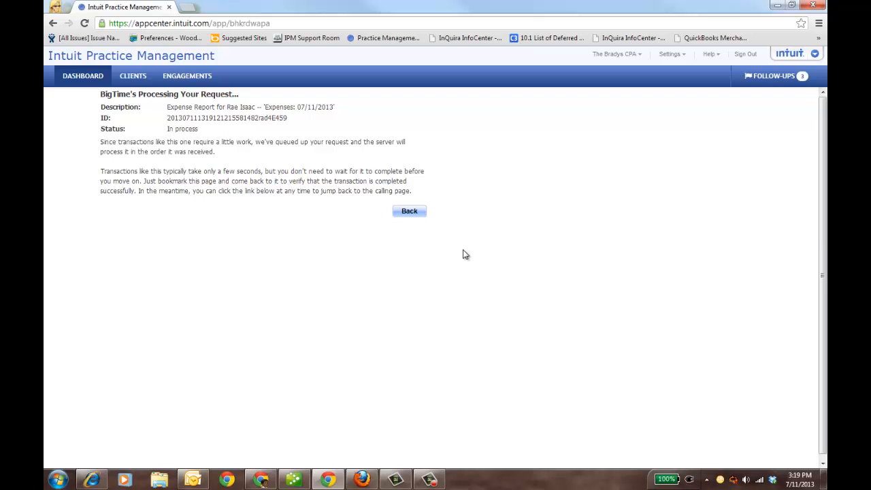
left_click(411, 213)
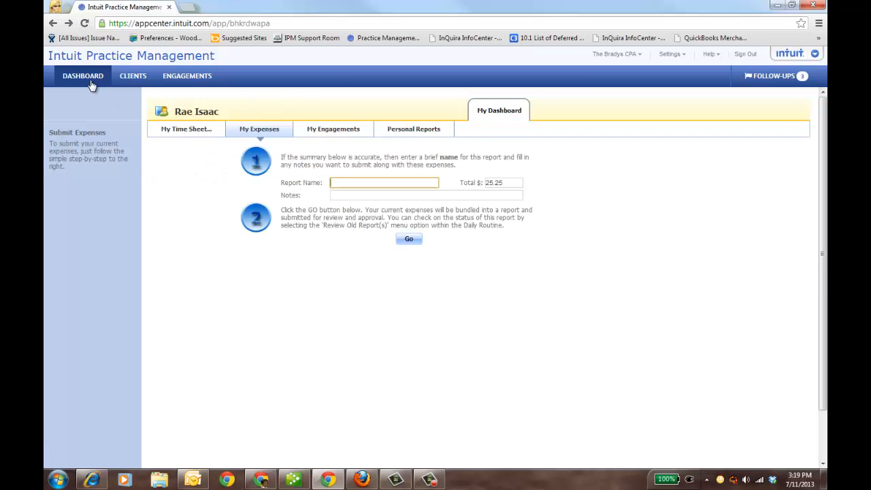
left_click(196, 132)
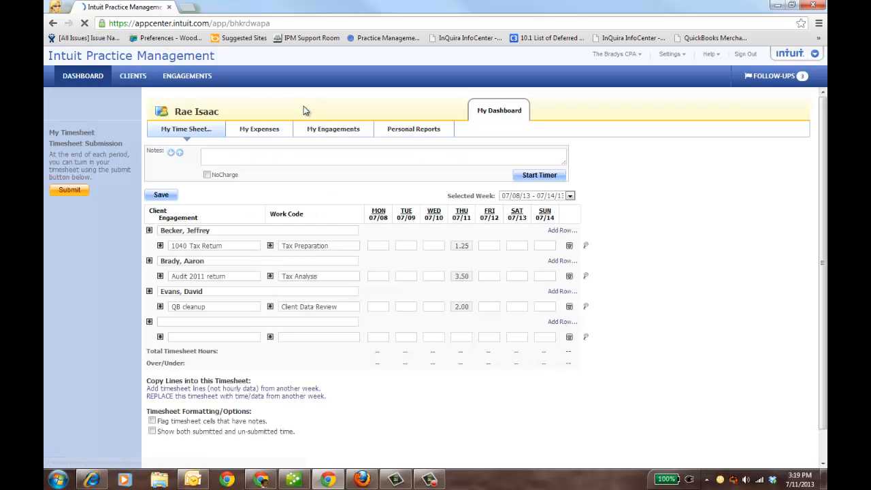